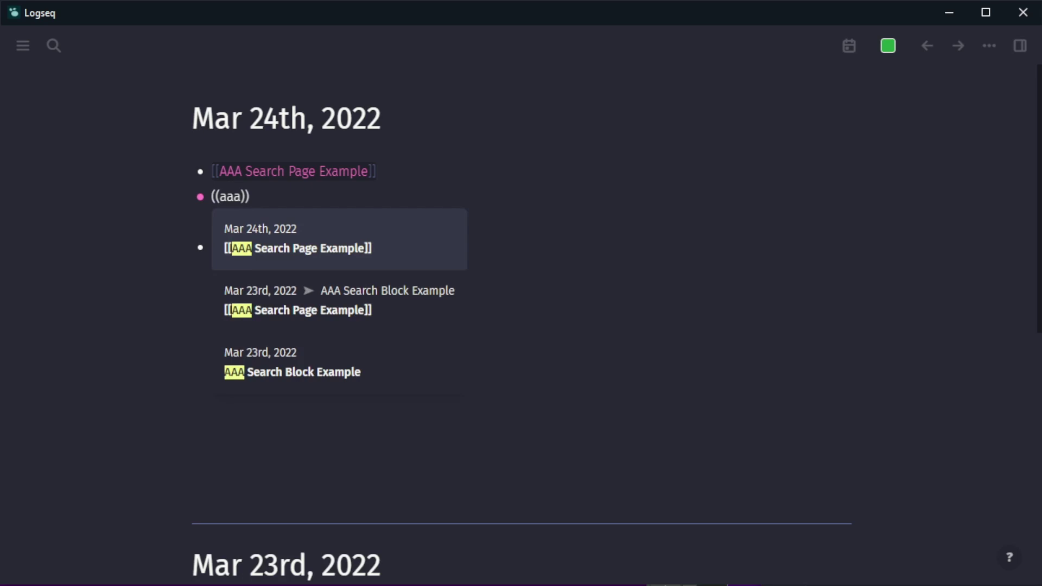
Insert a reference to the AAA Search Block Example block, then search for 'aaa'.
key("Down")
key("Down")
key("Return")
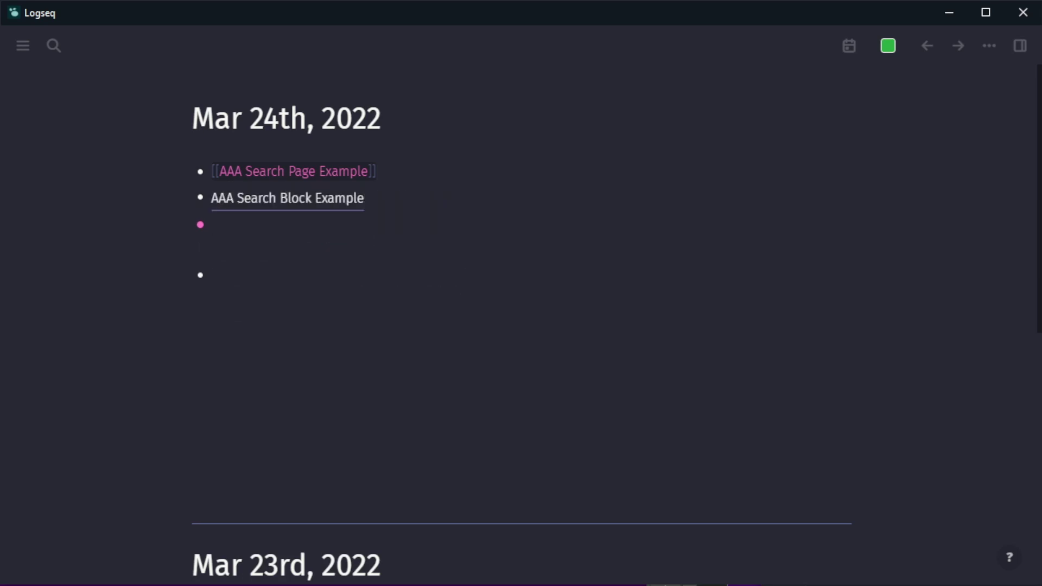
key("ctrl+k")
type("aaa")
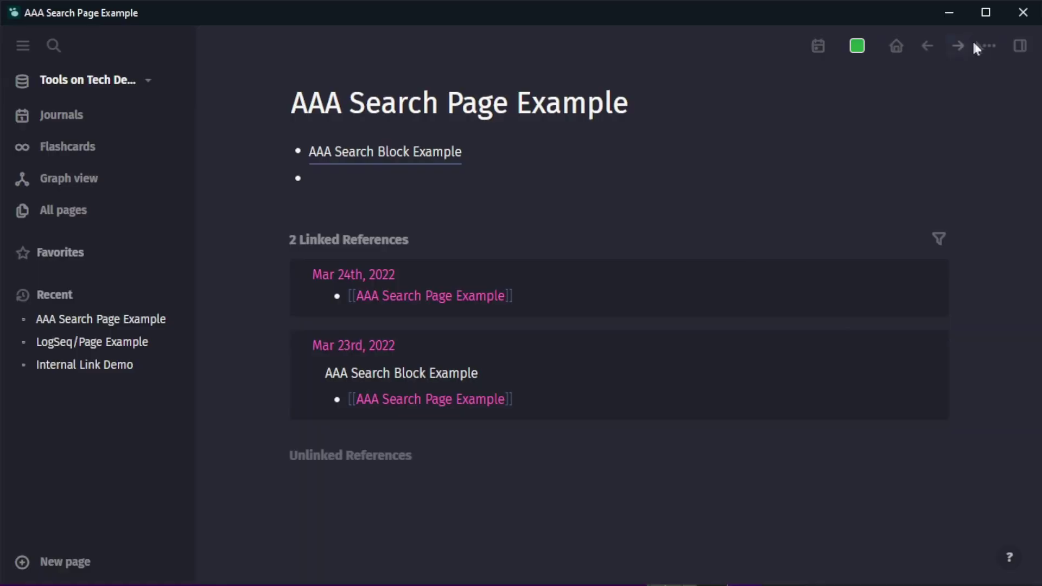
Add the AAA Search Page Example page to Favorites.
left_click(986, 46)
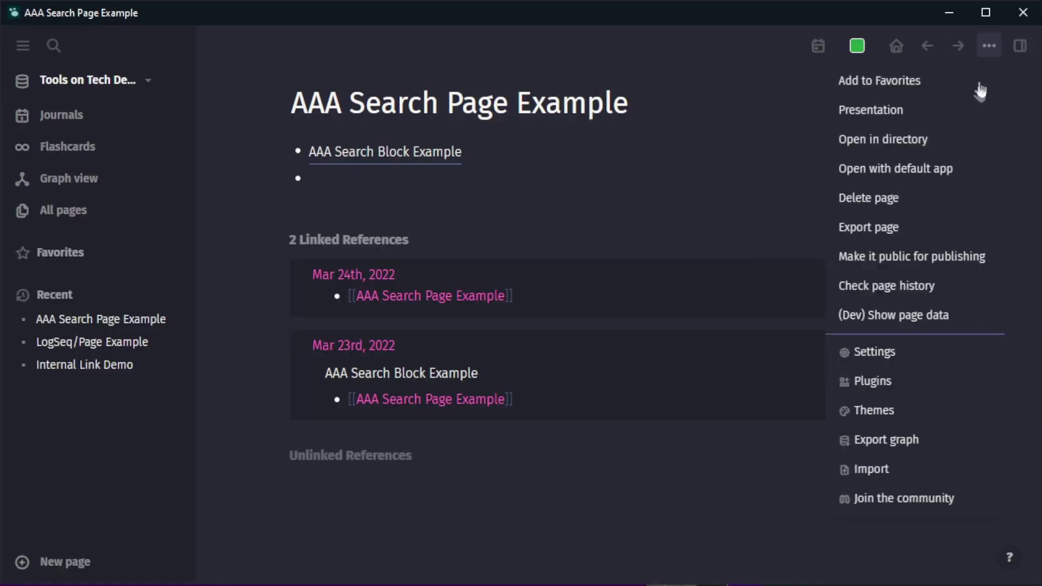
left_click(895, 81)
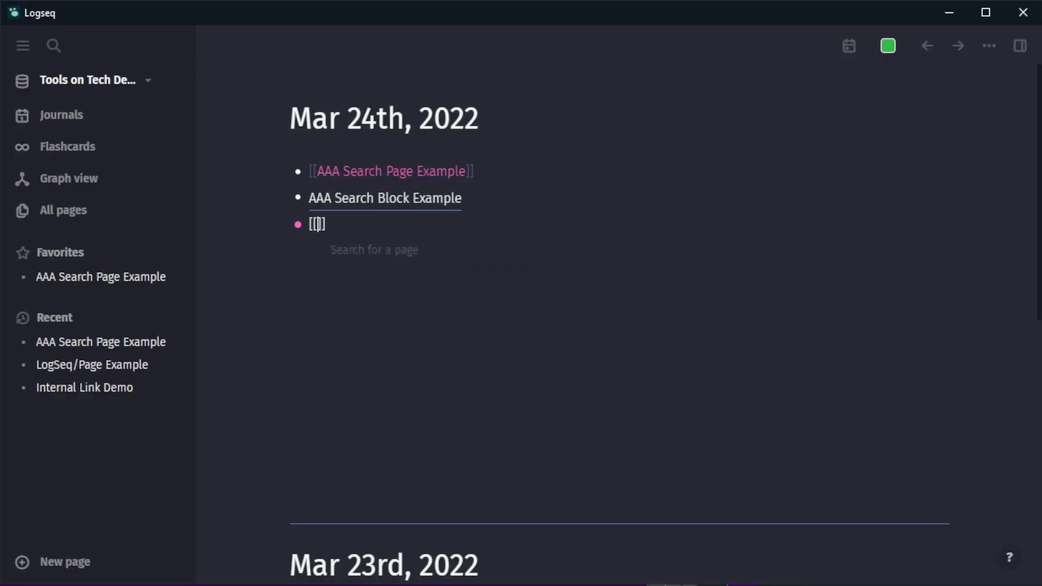
Link a new 'Demo Data Page' in the journal, open it, then go back to the journal.
type("Demo Data Pag")
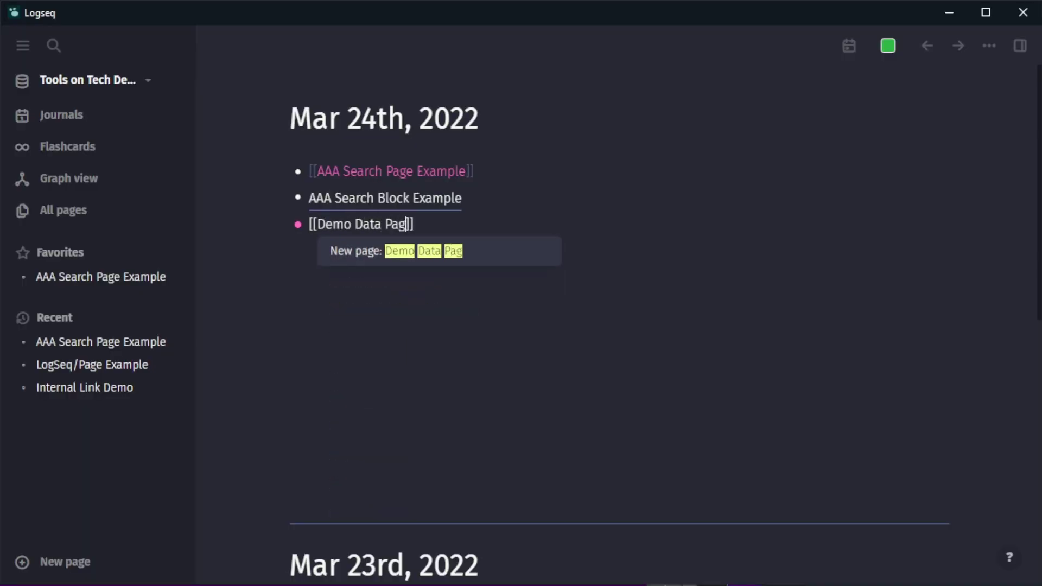
type("e")
key("Return")
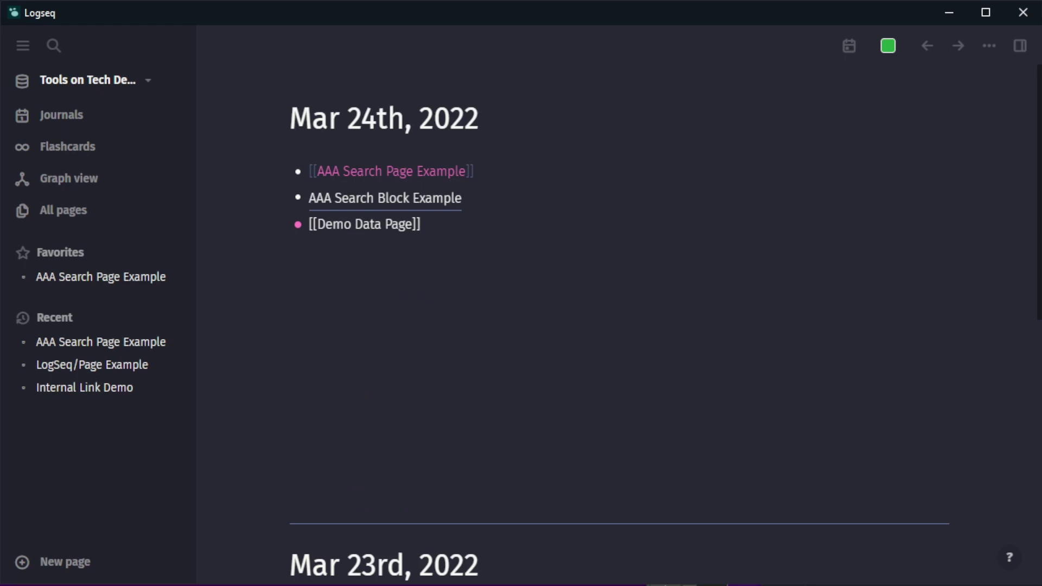
key("ctrl+o")
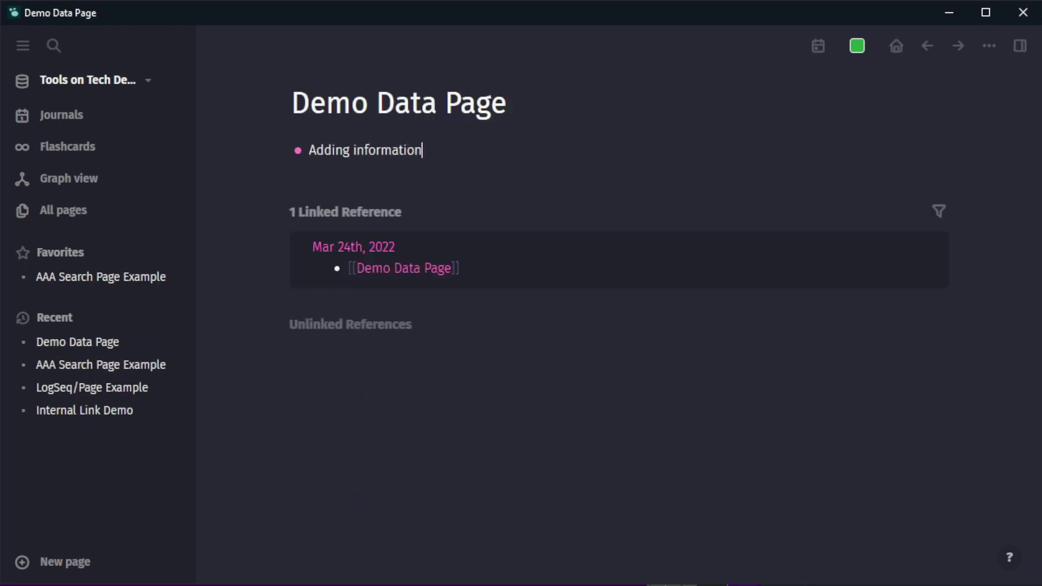
left_click(928, 58)
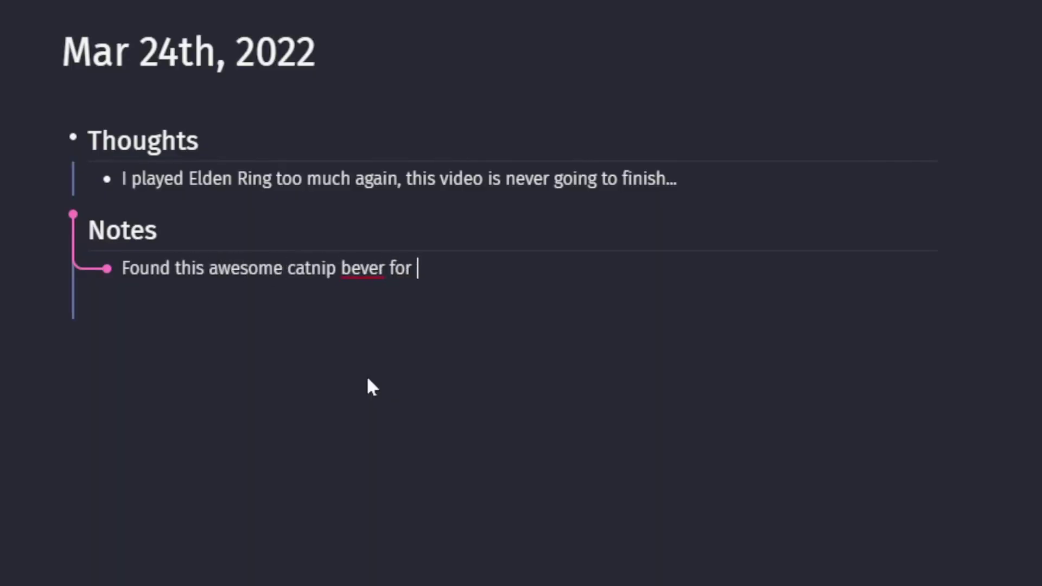
Link Bob the cat, tag the note #gift, and add a shop:: property with the pasted URL.
key("Return")
type("#gift")
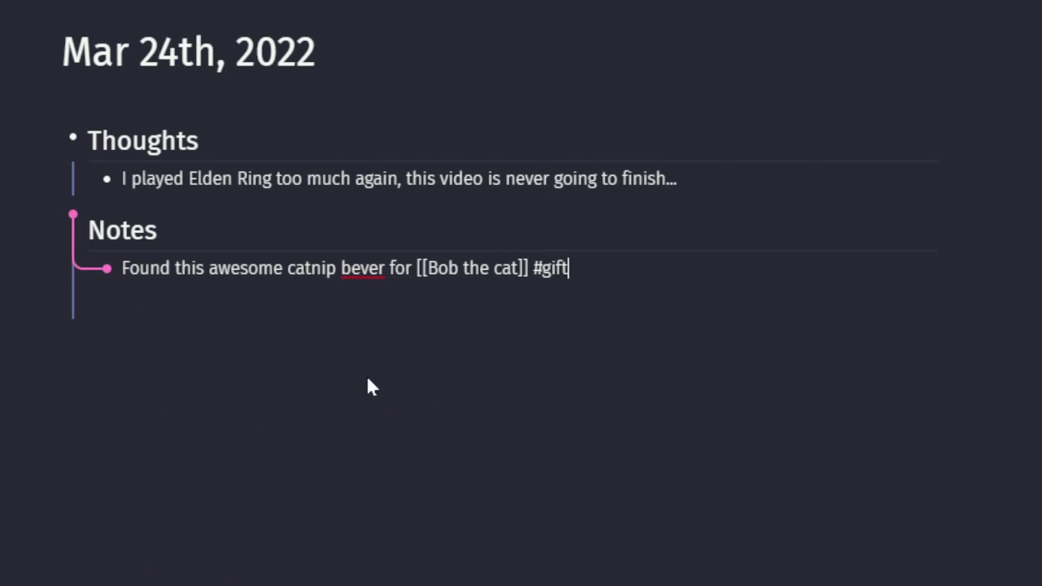
type("shopu")
key("BackSpace")
type("::")
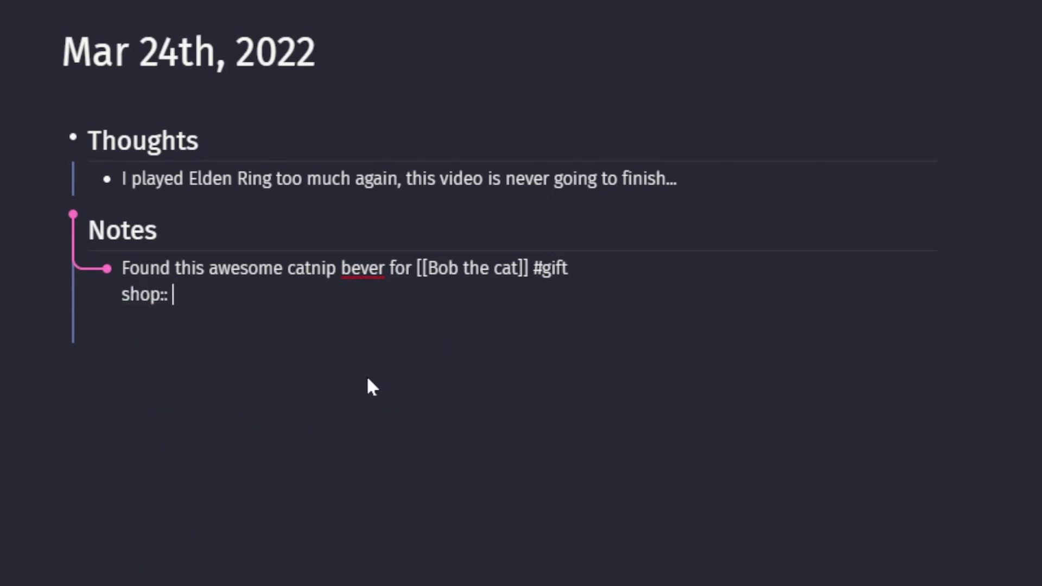
type("https://www.baasenbeest.nl/kat/speelgoed/kong-catnip-bever")
key("Return")
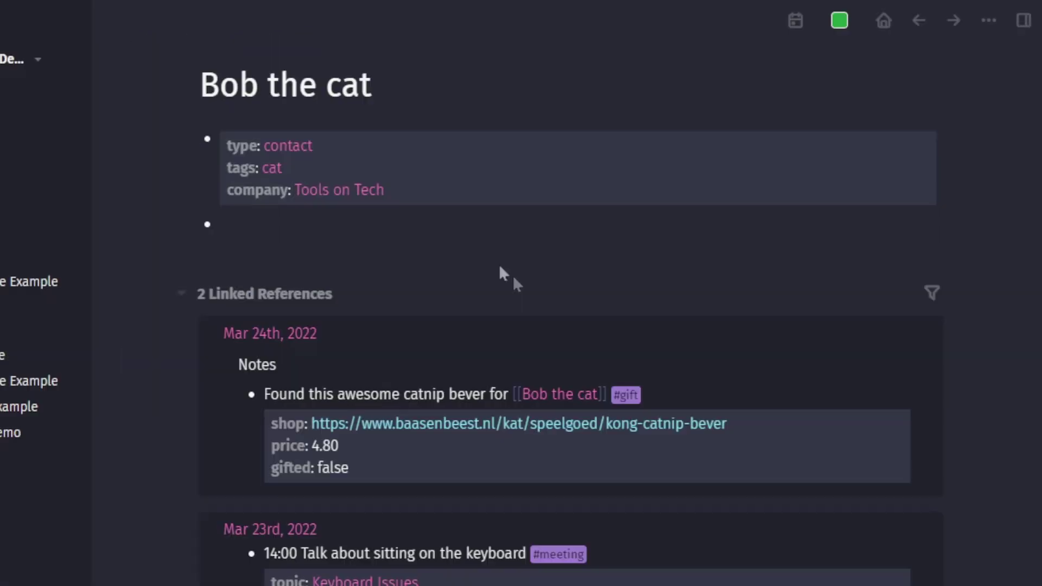
Filter the linked references to the gift tag.
scroll(500, 274, "down", 2)
scroll(944, 212, "up", 2)
left_click(932, 294)
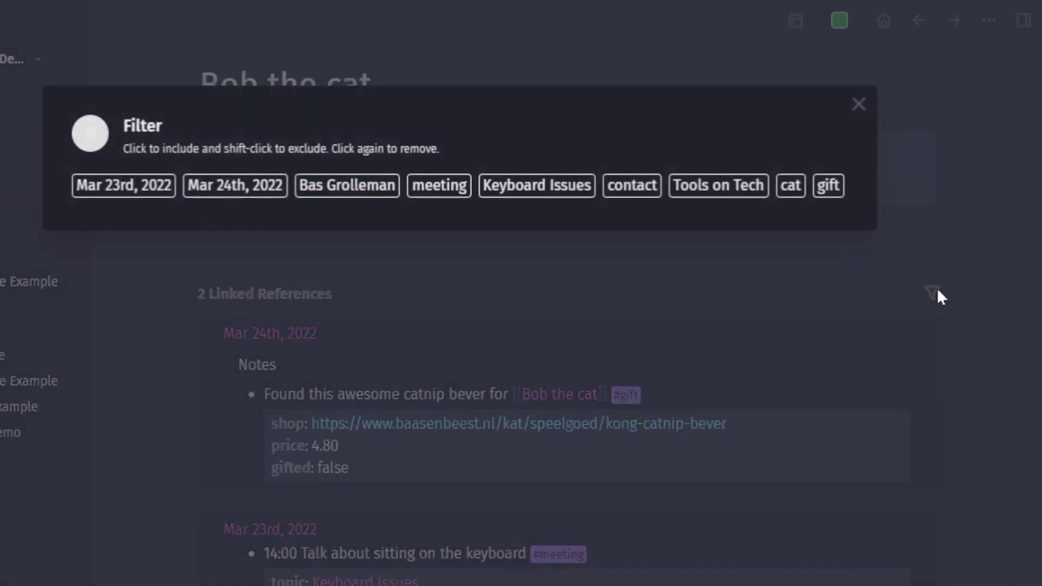
left_click(827, 186)
left_click(692, 258)
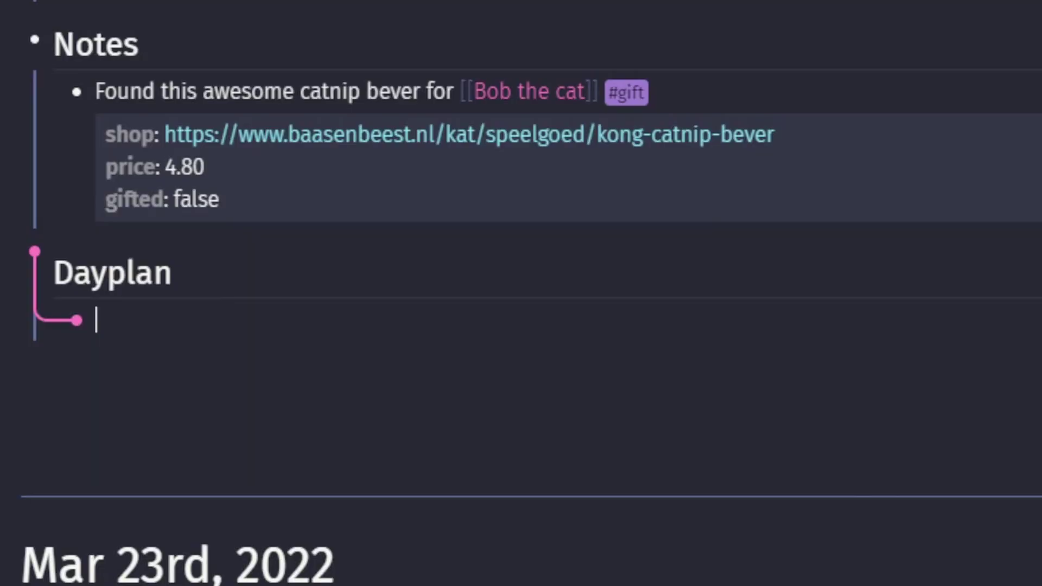
Add '16:00 #meeting [[062 - Logseq Advance queries]]' with att:: [[Bob the cat]].
type("16:00 #meeting [[06")
key("Return")
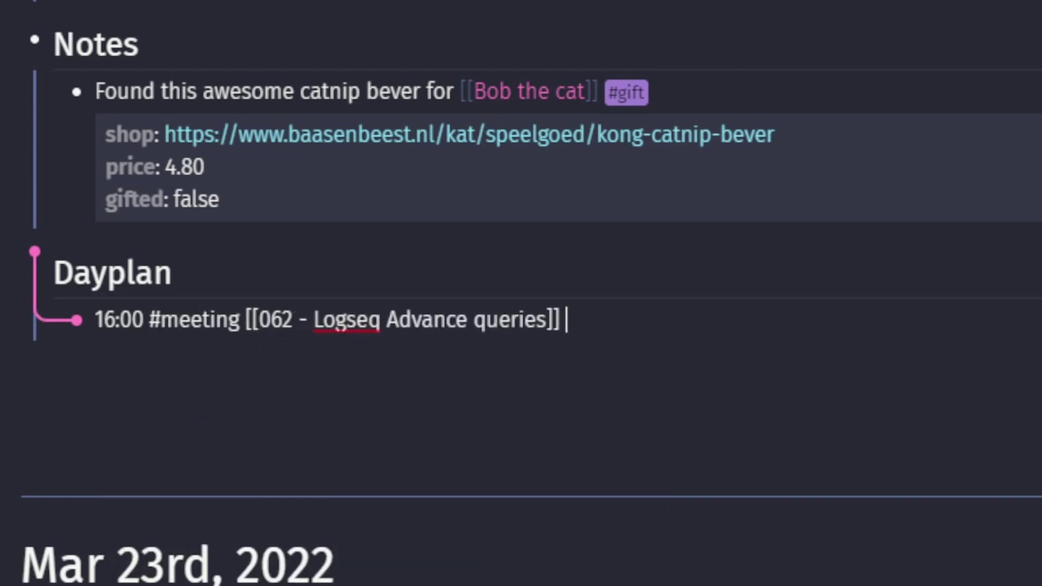
key("shift+Return")
type("att:: [[bob")
key("Return")
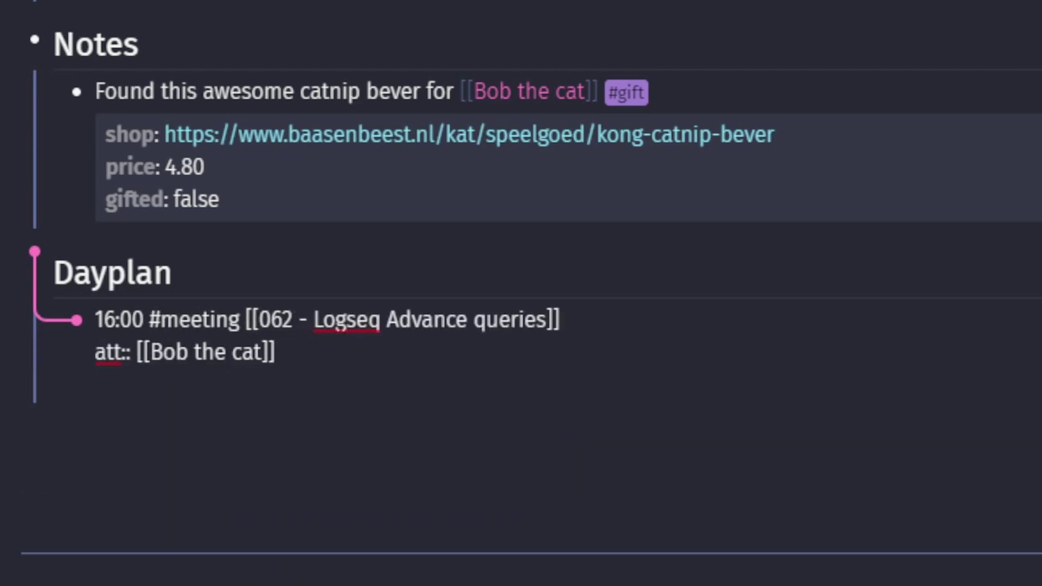
Nest a question under the meeting and the answer 'Bob things we should sleep on it.' beneath it.
key("Return")
key("Tab")
type("How do we make t")
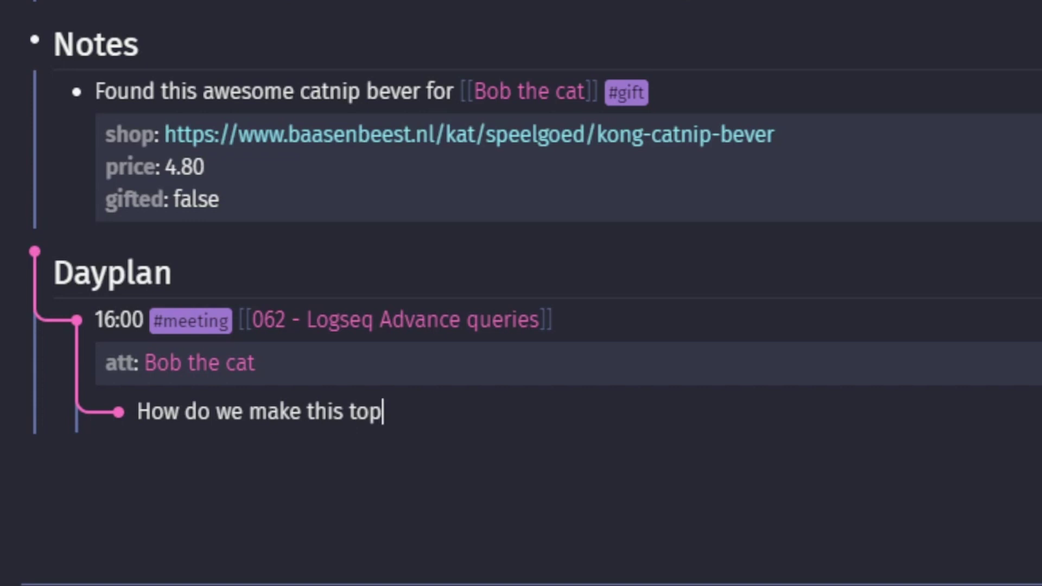
key("Return")
key("Tab")
type("Bob")
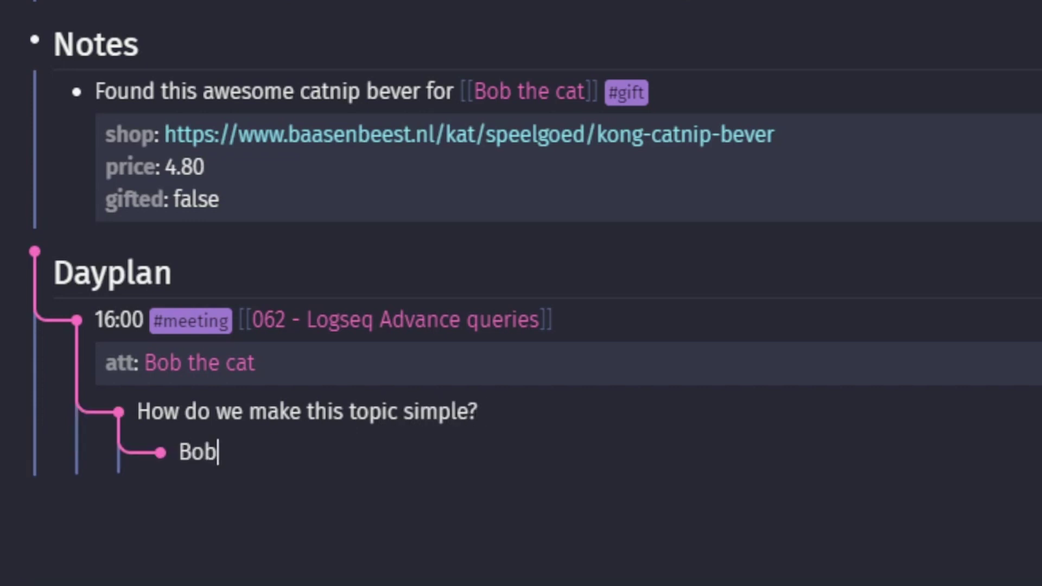
type(" things we should sleep on it.")
key("Return")
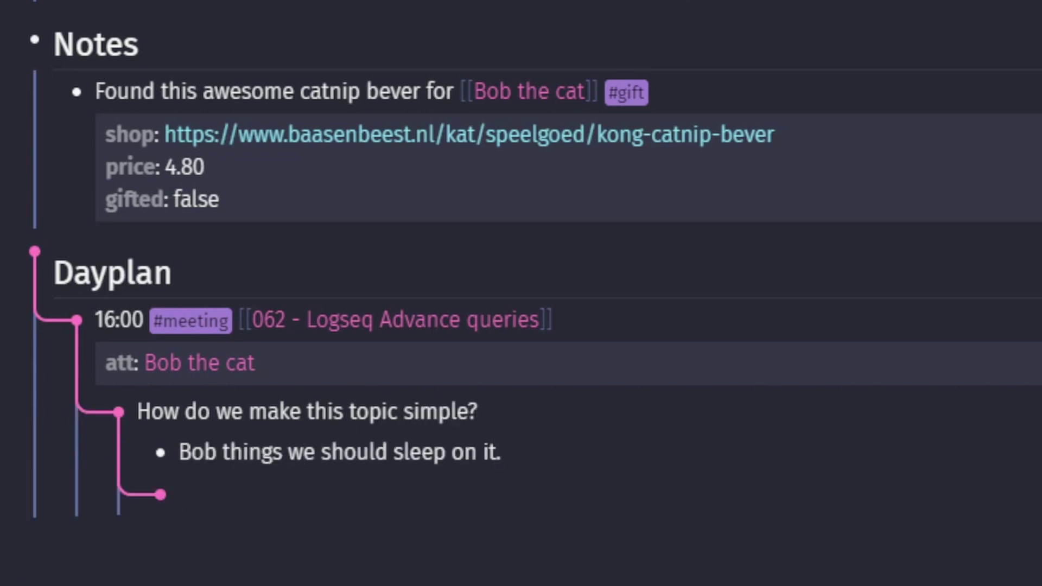